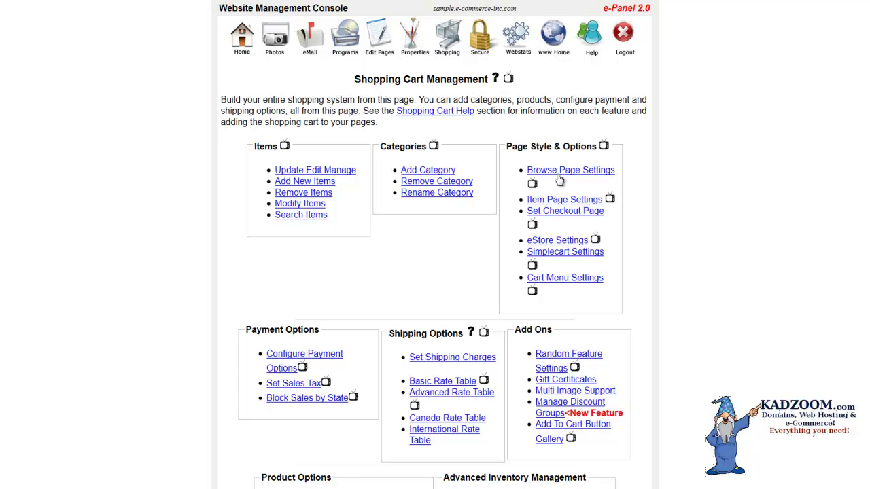
- Open the browse page settings and copy the inclusion code %%SHOP-BROWSE%%
{"action": "left_click", "coordinate": [557, 174]}
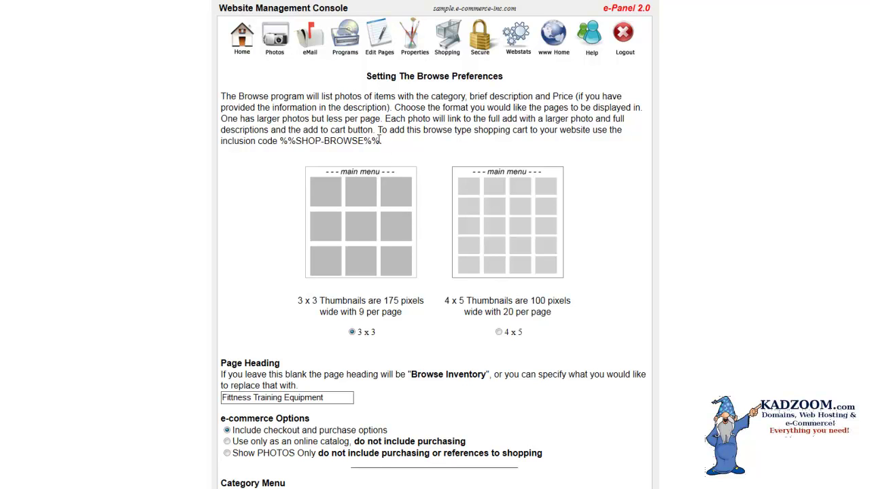
{"action": "left_click_drag", "start_coordinate": [379, 140], "coordinate": [279, 141]}
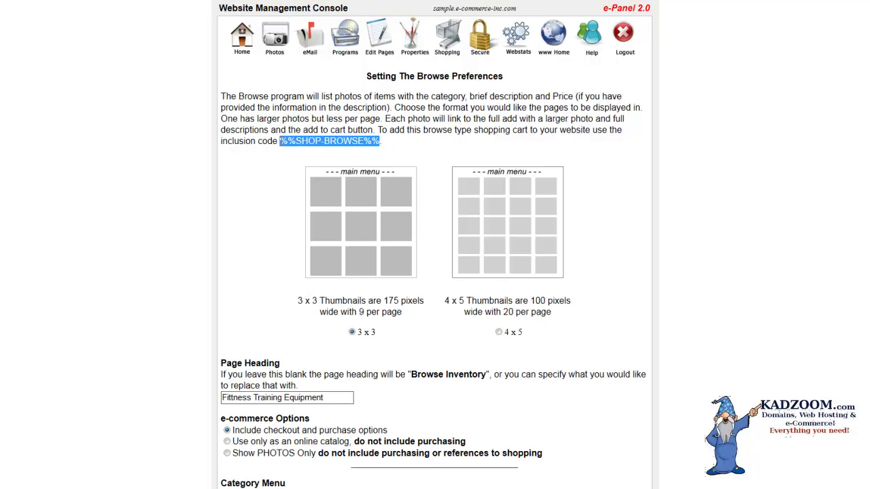
{"action": "right_click", "coordinate": [302, 143]}
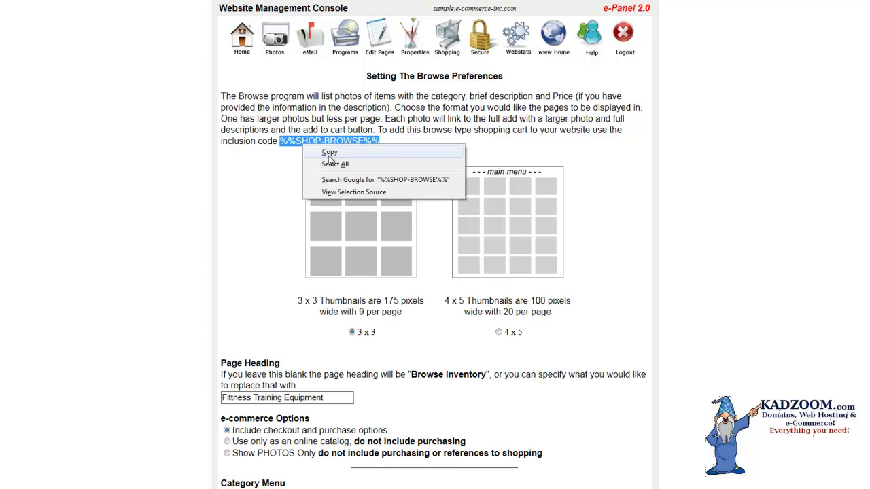
{"action": "left_click", "coordinate": [329, 153]}
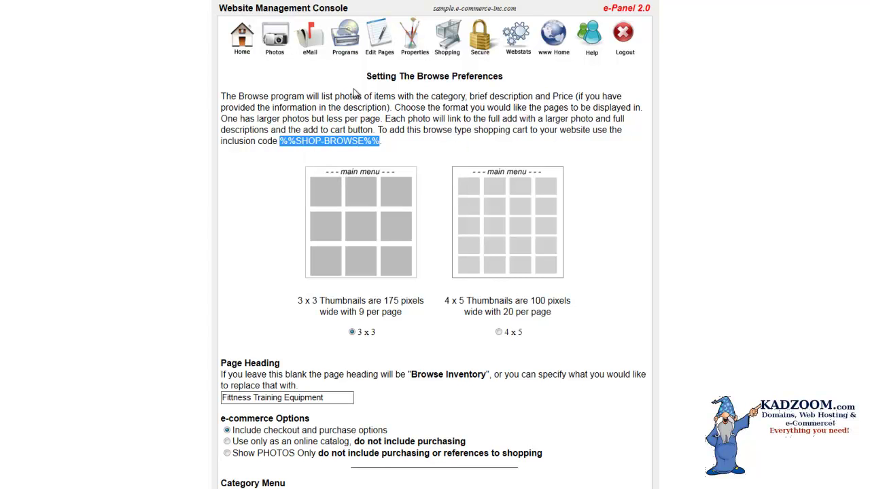
- Save the Browse website page with %%SHOP-BROWSE%% as its content and view the published page
{"action": "left_click", "coordinate": [377, 47]}
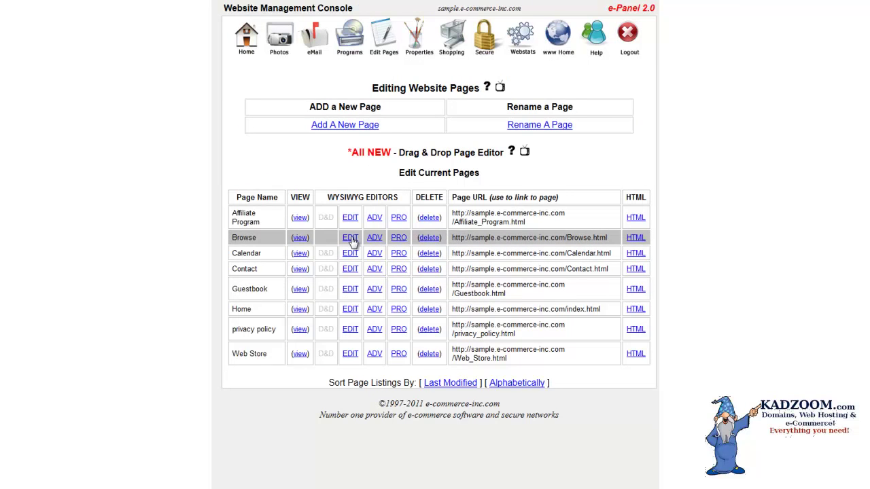
{"action": "left_click", "coordinate": [350, 237]}
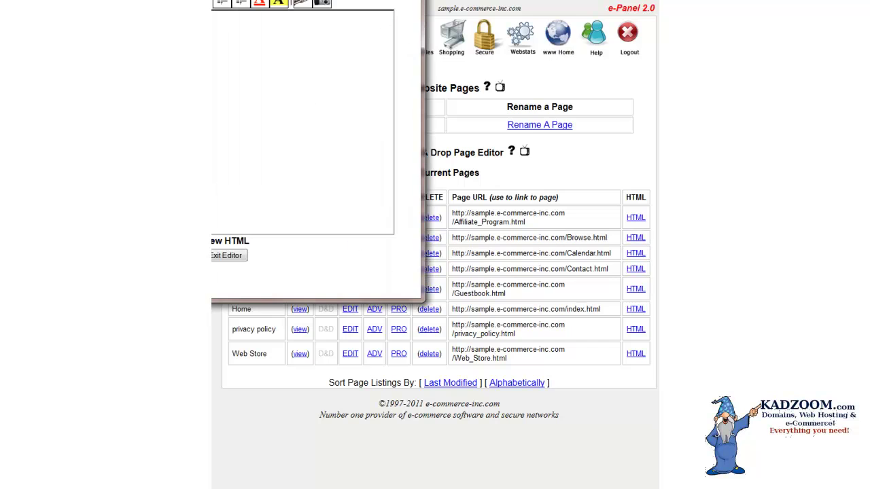
{"action": "left_click_drag", "start_coordinate": [212, 0], "coordinate": [462, 62]}
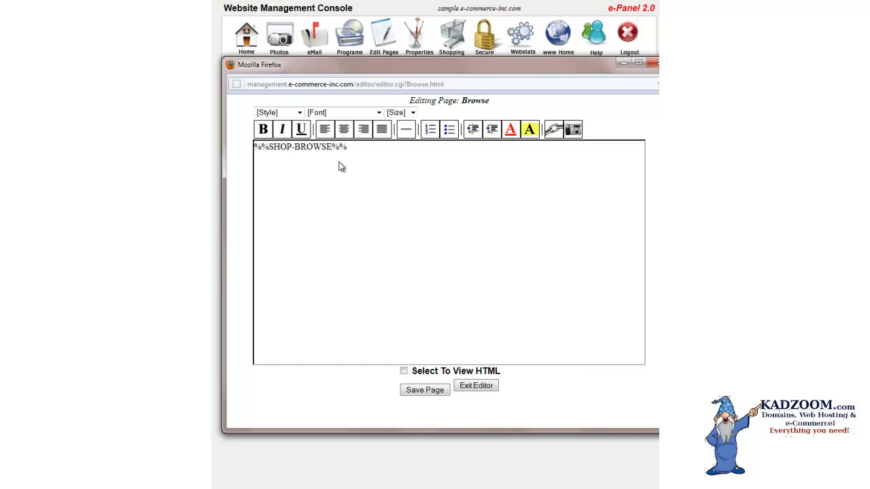
{"action": "left_click", "coordinate": [424, 390]}
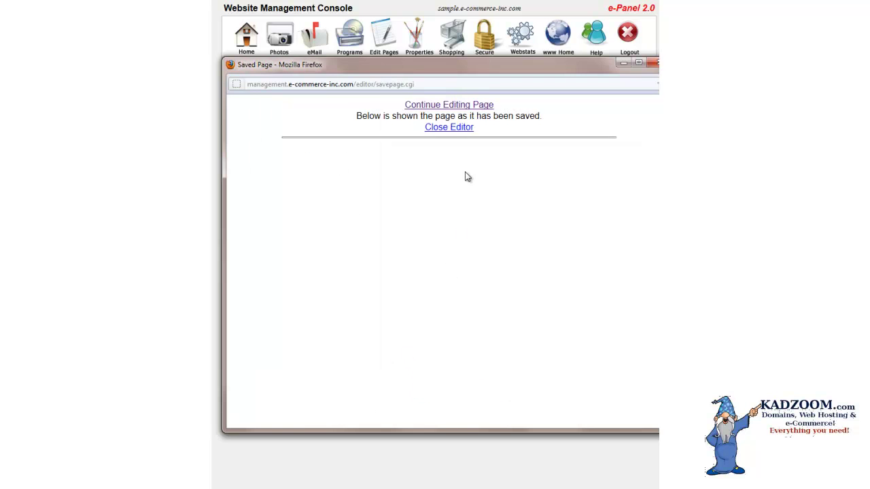
{"action": "left_click", "coordinate": [446, 129]}
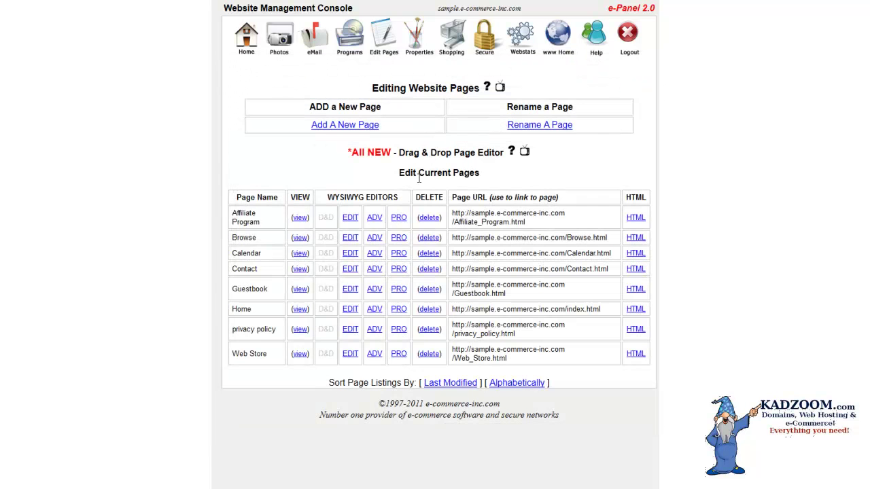
{"action": "left_click", "coordinate": [300, 238]}
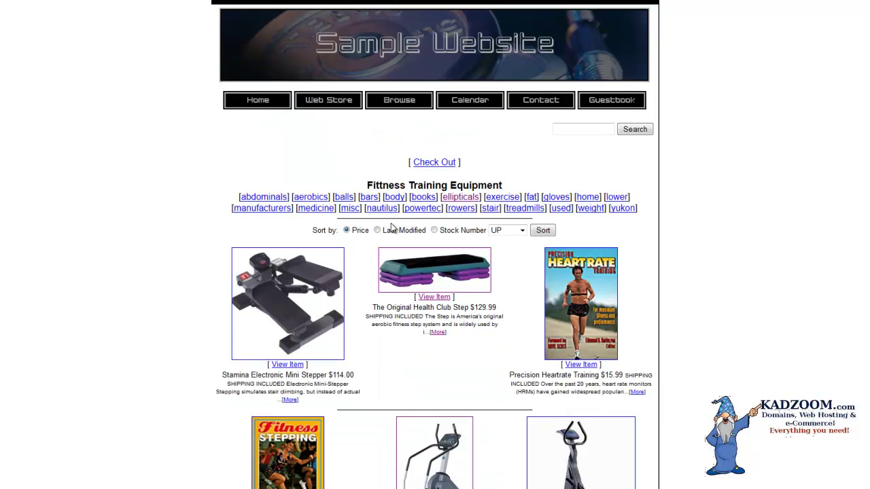
{"action": "scroll", "coordinate": [418, 208], "scroll_direction": "down", "scroll_amount": 2}
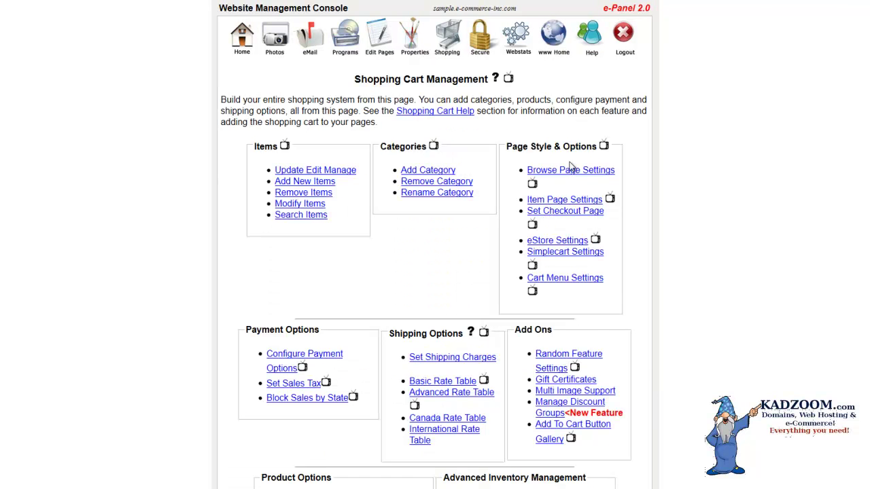
- Set the browse page layout to 4 x 5 thumbnails and update the settings
{"action": "left_click", "coordinate": [570, 169]}
{"action": "scroll", "coordinate": [425, 235], "scroll_direction": "down", "scroll_amount": 3}
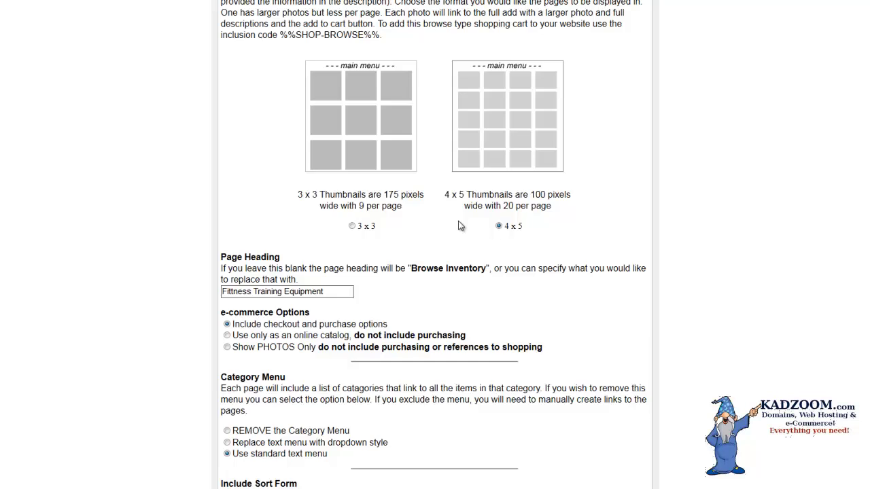
{"action": "scroll", "coordinate": [454, 238], "scroll_direction": "down", "scroll_amount": 4}
{"action": "left_click", "coordinate": [432, 432]}
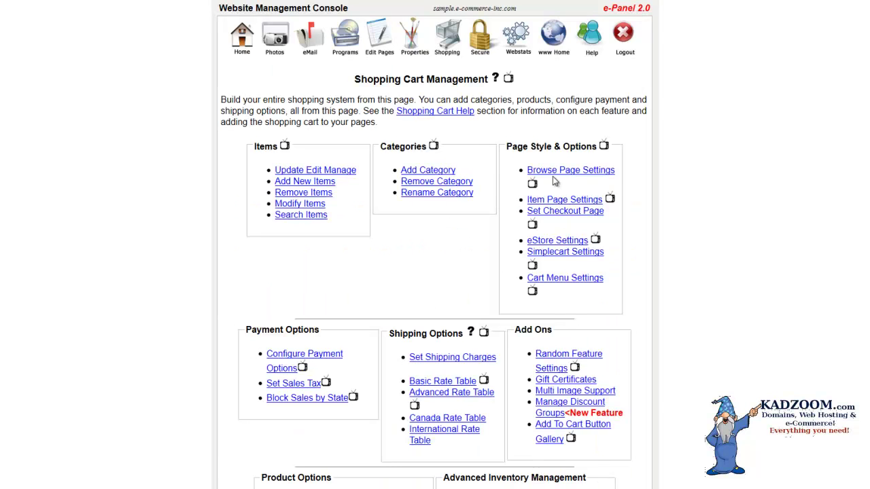
- Reopen the browse page settings and set the e-commerce option to include checkout and purchase options
{"action": "left_click", "coordinate": [557, 171]}
{"action": "scroll", "coordinate": [428, 247], "scroll_direction": "down", "scroll_amount": 3}
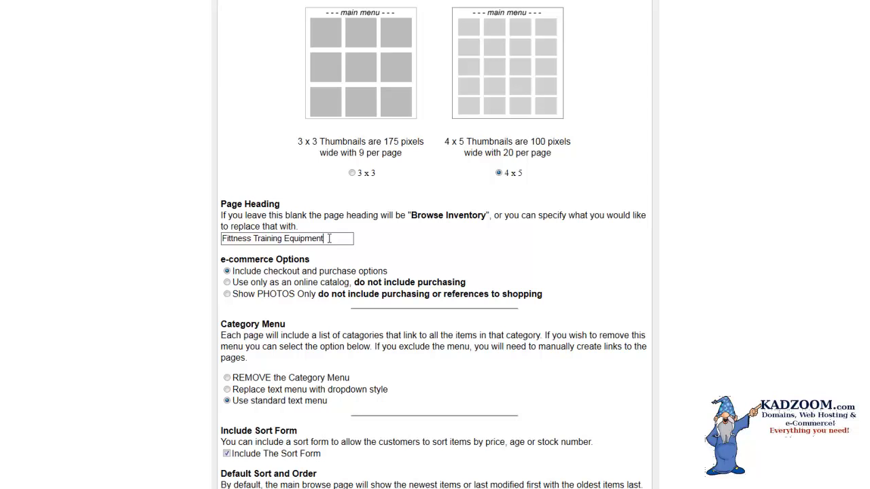
{"action": "scroll", "coordinate": [288, 229], "scroll_direction": "down", "scroll_amount": 1}
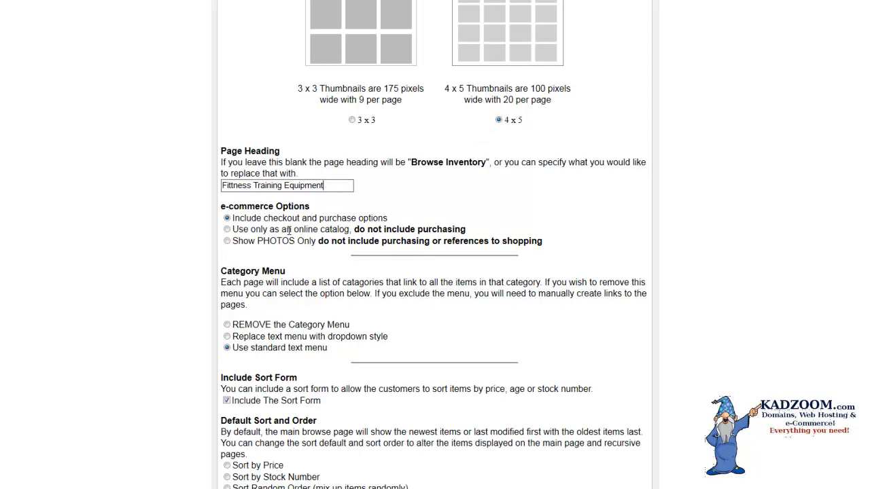
{"action": "left_click", "coordinate": [227, 242]}
{"action": "left_click", "coordinate": [227, 218]}
- Try removing the category menu and using the dropdown style, and return to the standard text menu
{"action": "scroll", "coordinate": [323, 234], "scroll_direction": "down", "scroll_amount": 3}
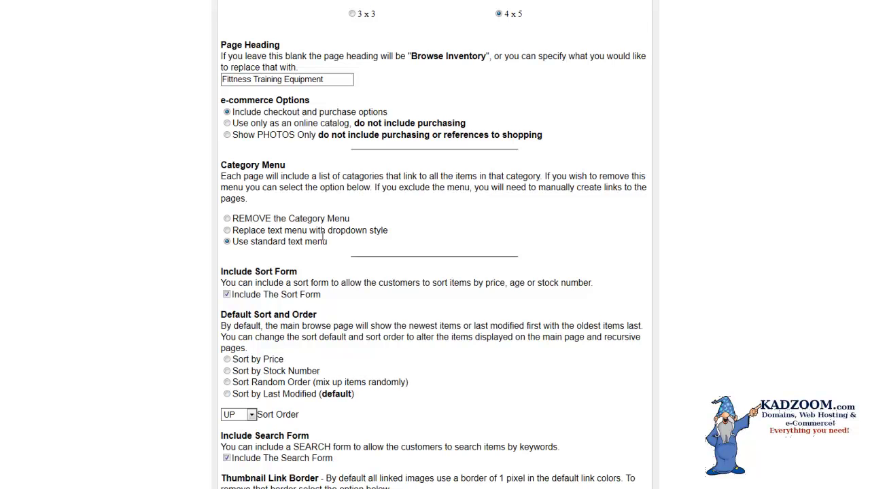
{"action": "left_click", "coordinate": [226, 219]}
{"action": "left_click", "coordinate": [227, 230]}
{"action": "left_click", "coordinate": [227, 242]}
- Include the sort form on the browse page and set the default sort to Last Modified
{"action": "scroll", "coordinate": [389, 224], "scroll_direction": "down", "scroll_amount": 1}
{"action": "scroll", "coordinate": [387, 224], "scroll_direction": "down", "scroll_amount": 1}
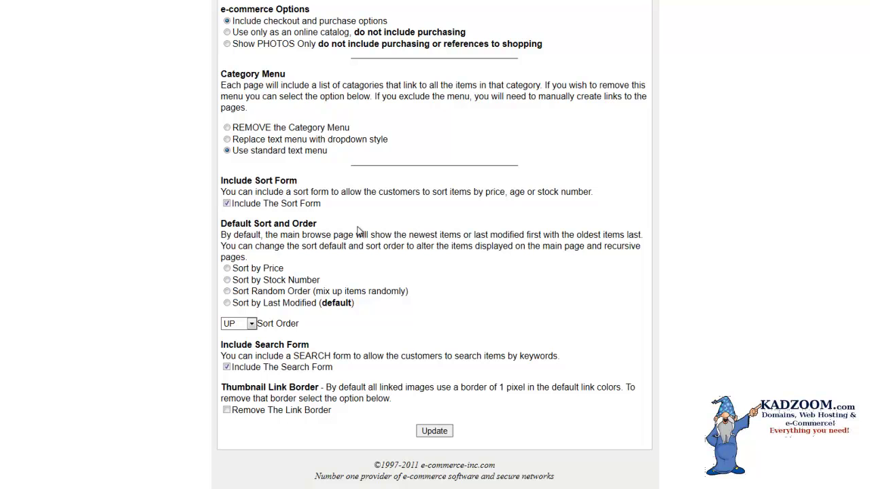
{"action": "left_click", "coordinate": [226, 204]}
{"action": "left_click", "coordinate": [227, 203]}
{"action": "left_click", "coordinate": [227, 269]}
{"action": "left_click", "coordinate": [227, 280]}
{"action": "left_click", "coordinate": [227, 291]}
{"action": "left_click", "coordinate": [227, 302]}
- Update the browse settings with the sort order UP and the thumbnail link border removed
{"action": "left_click", "coordinate": [251, 325]}
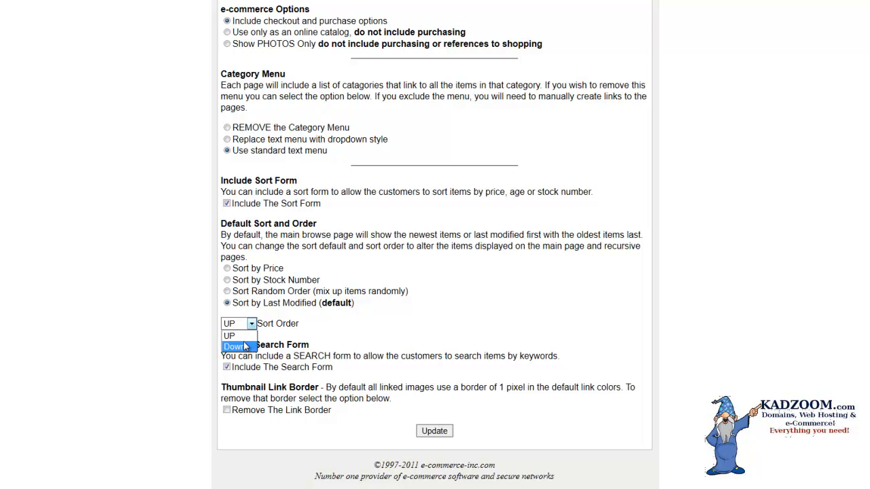
{"action": "left_click", "coordinate": [255, 333]}
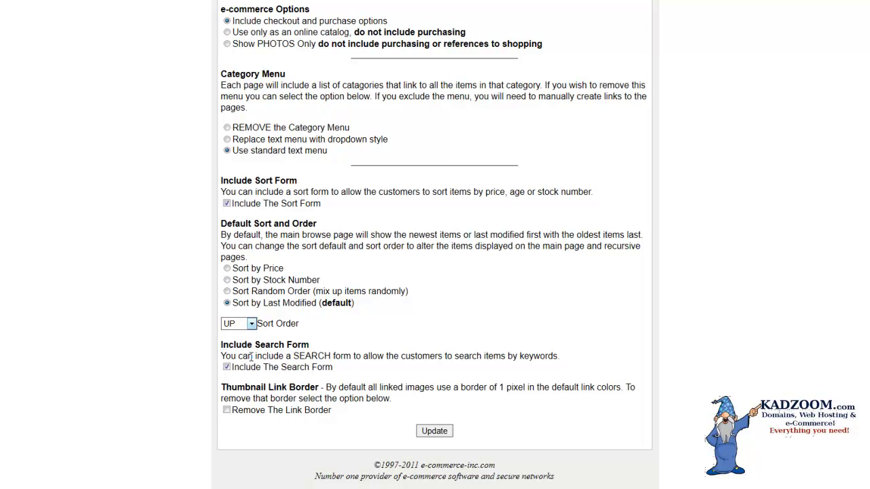
{"action": "left_click", "coordinate": [228, 411]}
{"action": "left_click", "coordinate": [430, 433]}
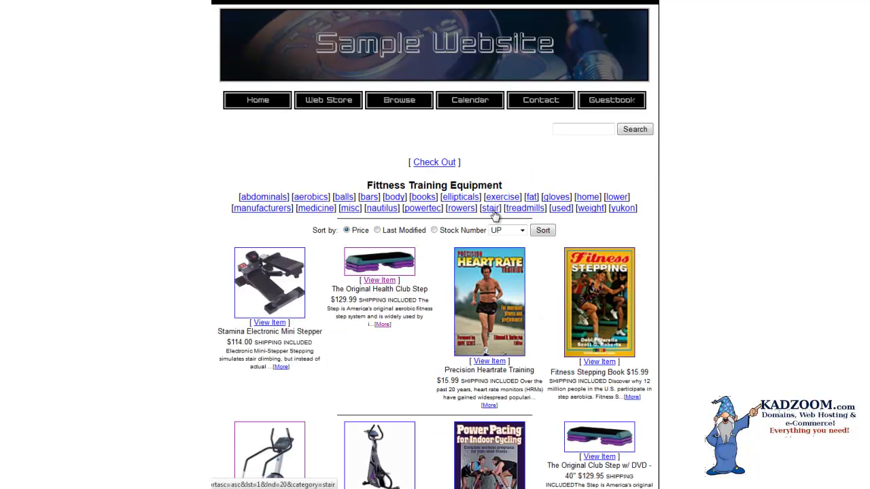
- View the ellipticals category on the sample website, examine the Precor EFX 5.21i Elliptical item page, and return to the category
{"action": "scroll", "coordinate": [462, 234], "scroll_direction": "down", "scroll_amount": 1}
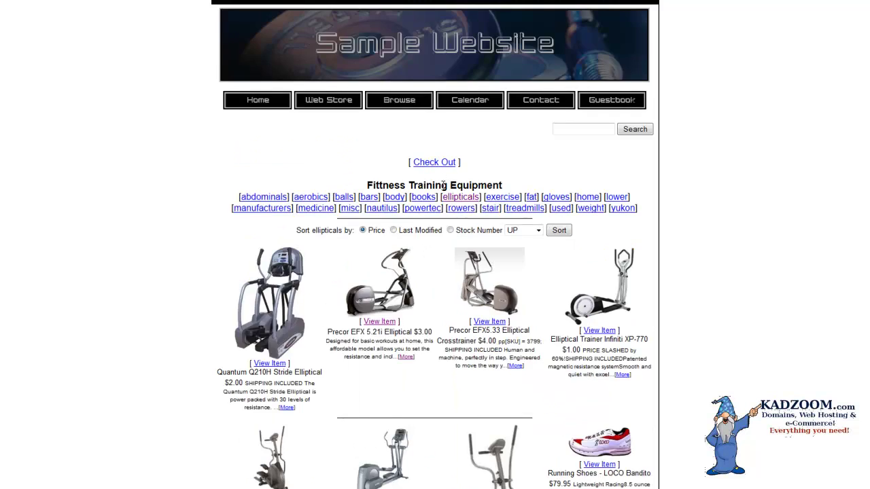
{"action": "scroll", "coordinate": [438, 190], "scroll_direction": "down", "scroll_amount": 3}
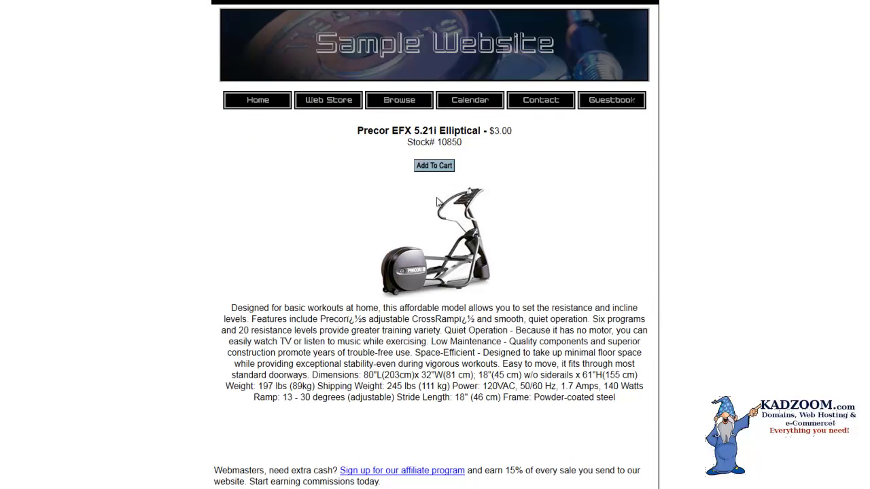
{"action": "scroll", "coordinate": [437, 202], "scroll_direction": "down", "scroll_amount": 2}
{"action": "scroll", "coordinate": [404, 153], "scroll_direction": "down", "scroll_amount": 1}
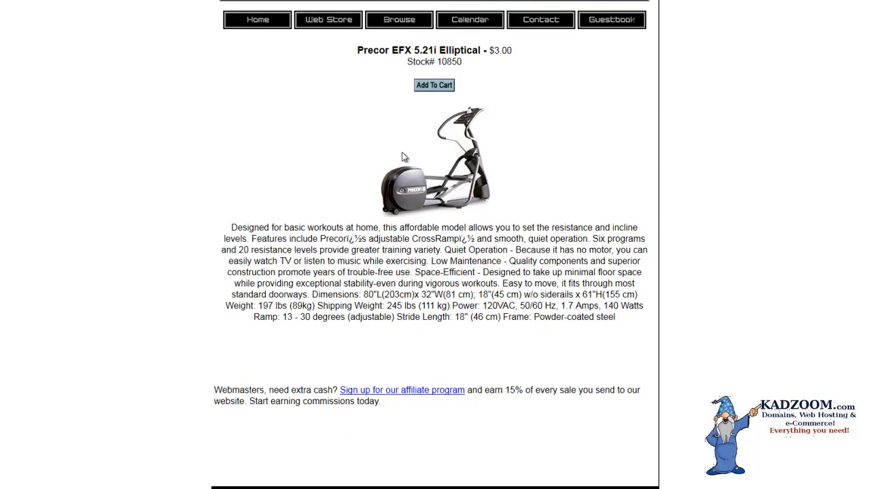
{"action": "key", "text": "alt+Left"}
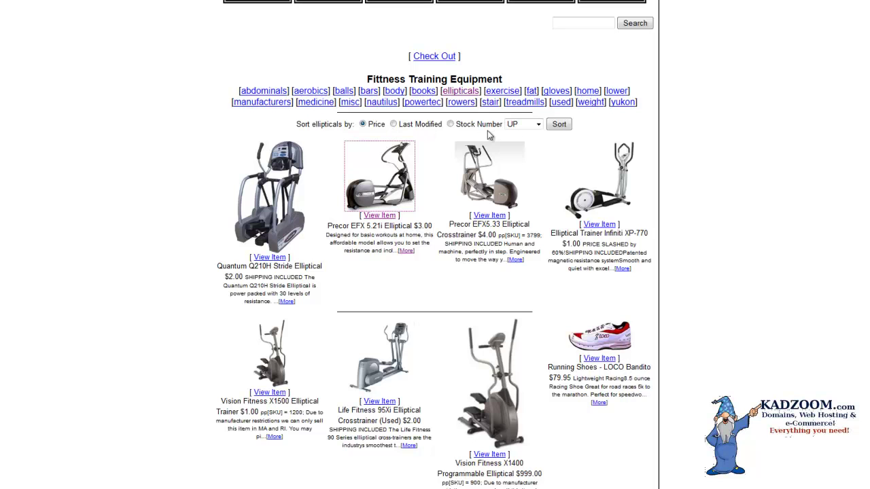
- Search the store for "Bike" and look through the matching items
{"action": "scroll", "coordinate": [487, 130], "scroll_direction": "up", "scroll_amount": 1}
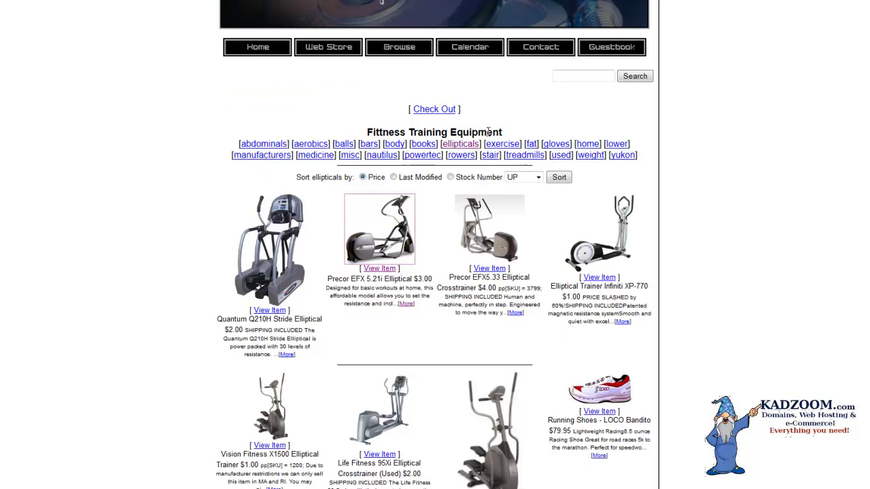
{"action": "left_click", "coordinate": [564, 77]}
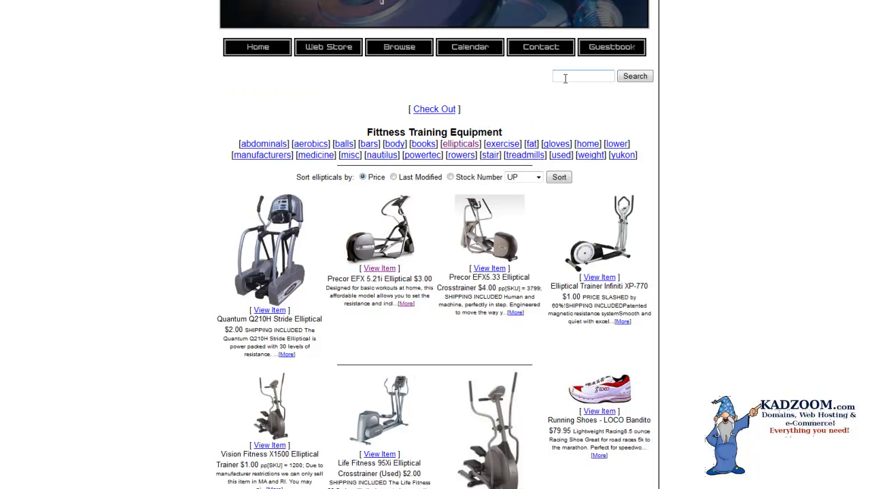
{"action": "type", "text": "Bike"}
{"action": "left_click", "coordinate": [633, 76]}
{"action": "scroll", "coordinate": [421, 201], "scroll_direction": "down", "scroll_amount": 1}
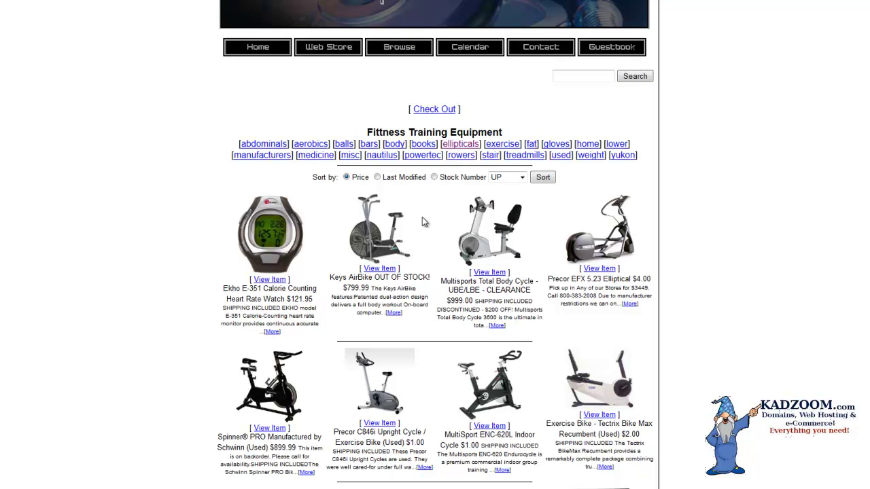
{"action": "scroll", "coordinate": [421, 222], "scroll_direction": "down", "scroll_amount": 5}
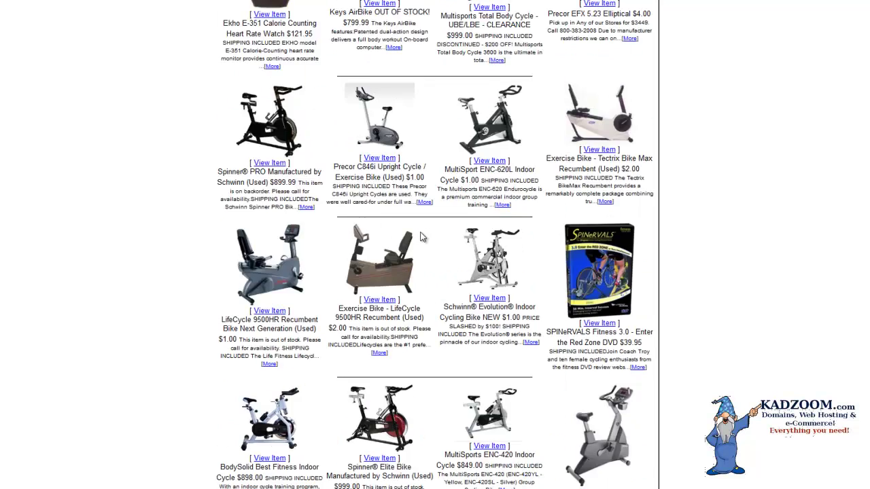
{"action": "scroll", "coordinate": [422, 238], "scroll_direction": "down", "scroll_amount": 3}
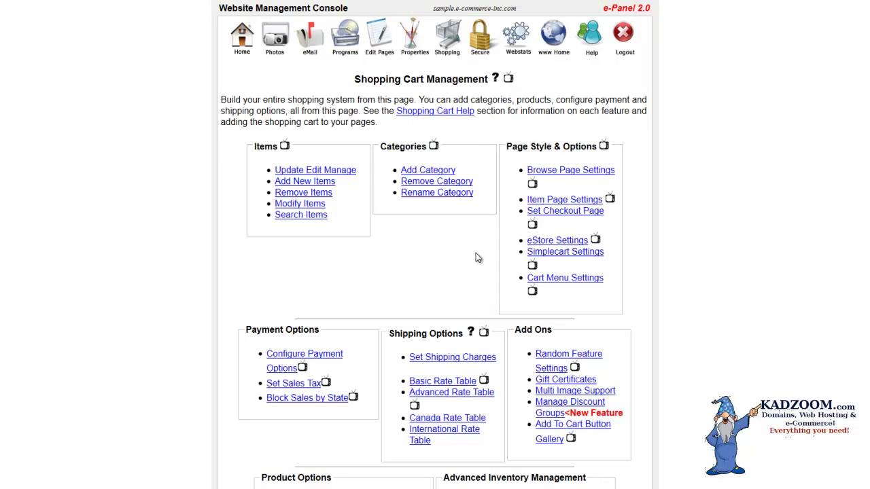